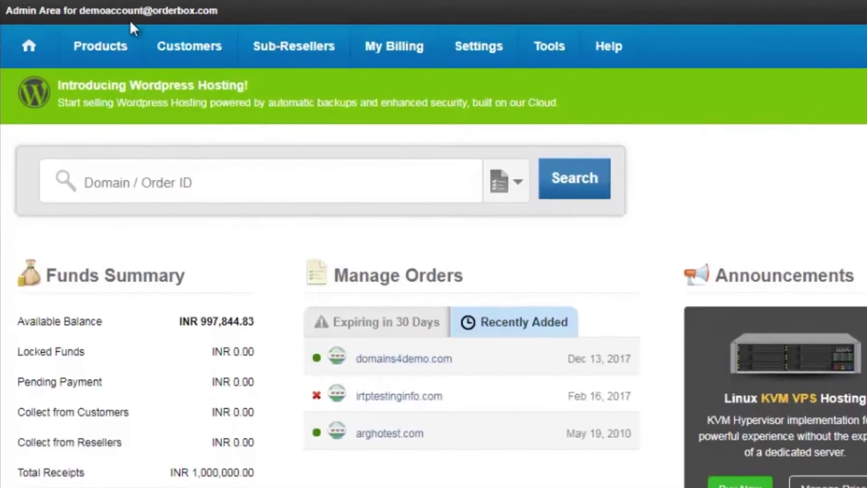
Step: Open the domains4demo.com order from the List All Orders page
click(71, 76)
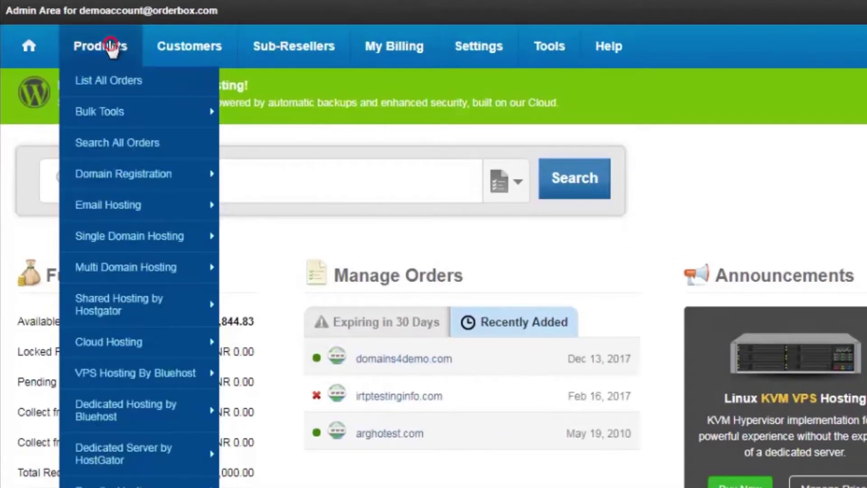
click(106, 80)
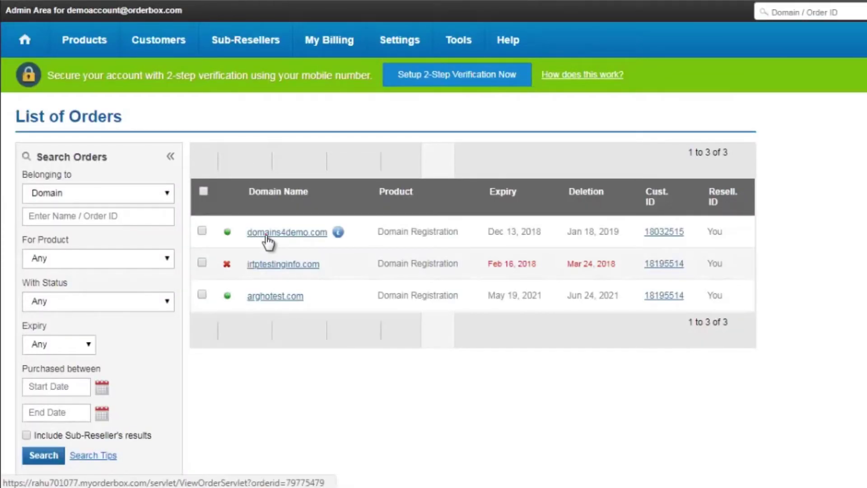
click(268, 235)
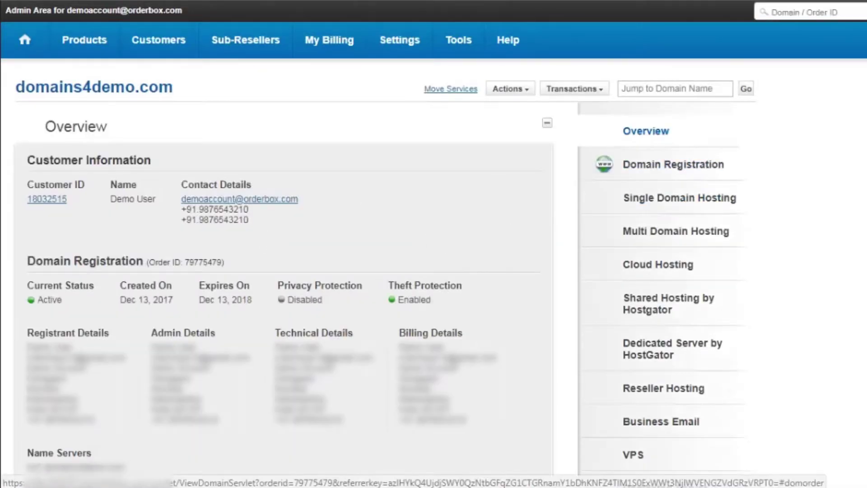
scroll(271, 271, down, 5)
scroll(271, 271, down, 3)
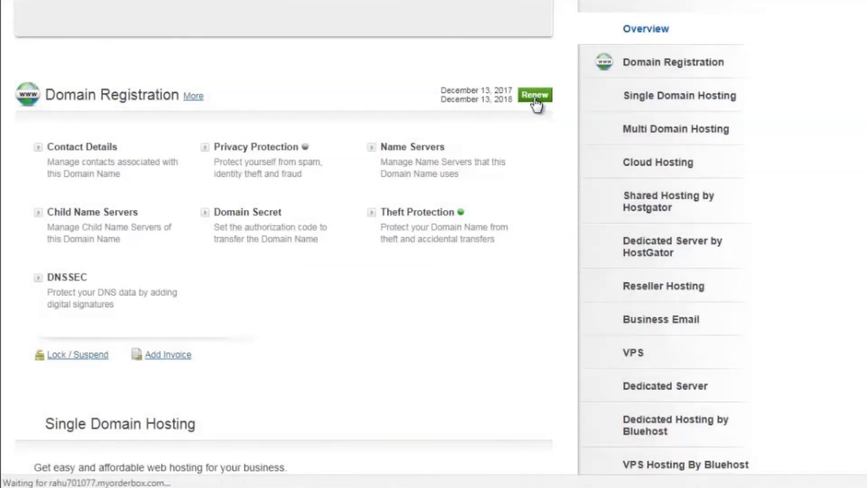
Step: Renew domains4demo.com for 1 year without privacy protection
click(535, 95)
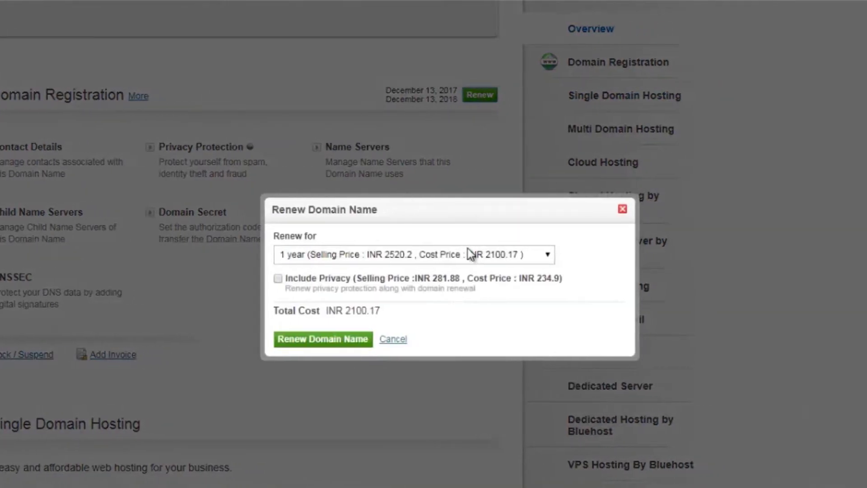
click(467, 256)
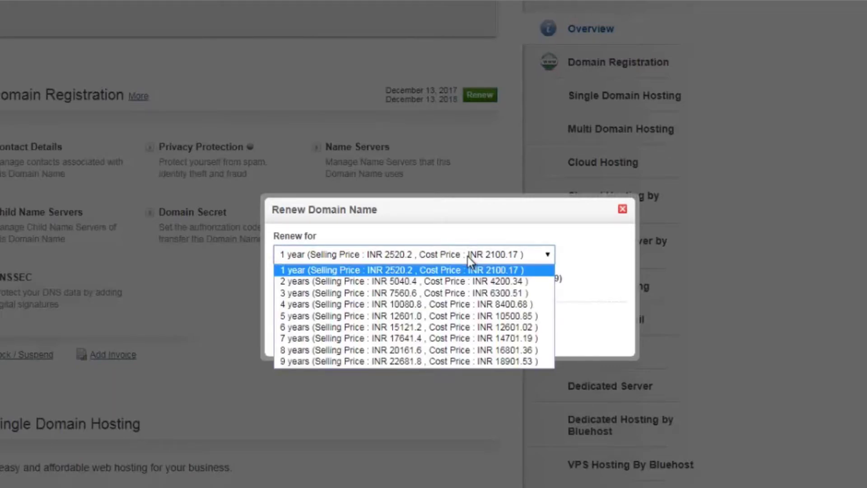
click(468, 256)
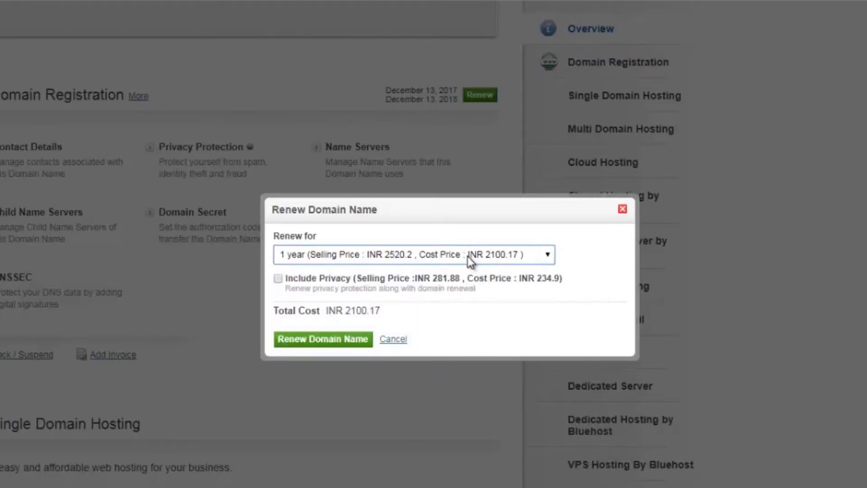
click(331, 343)
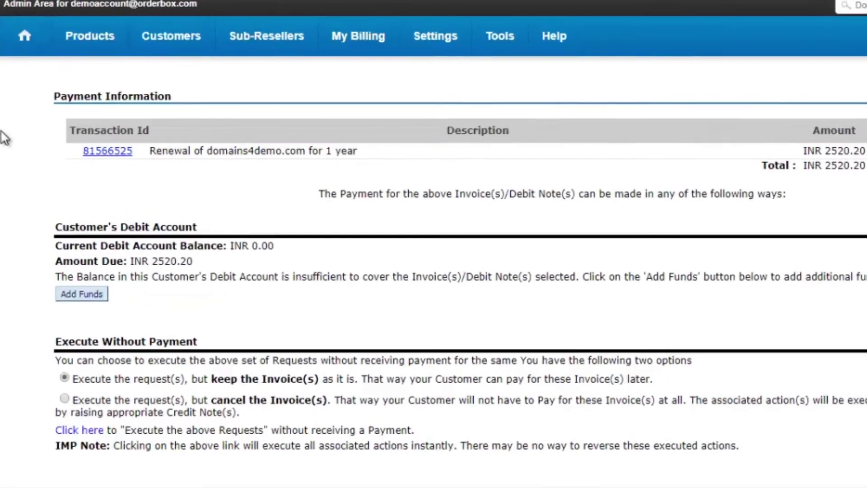
Step: Reopen the Products menu after reviewing the INR 2520.20 renewal invoice
click(70, 67)
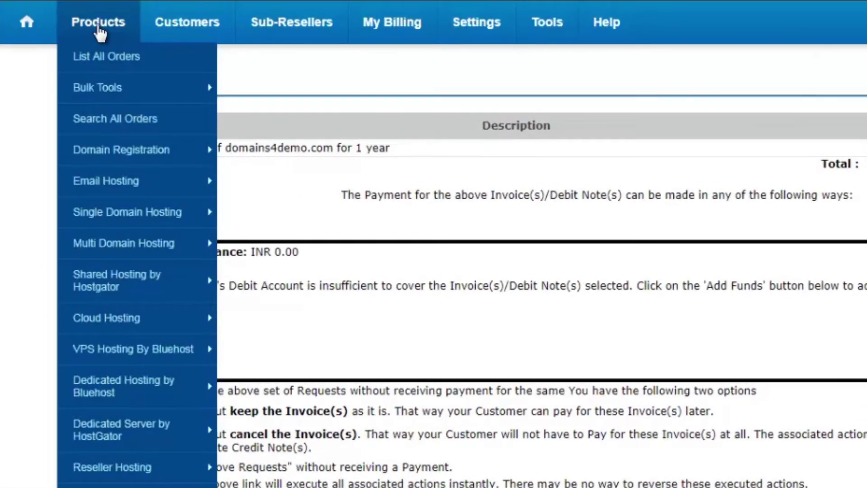
mouse_move(95, 88)
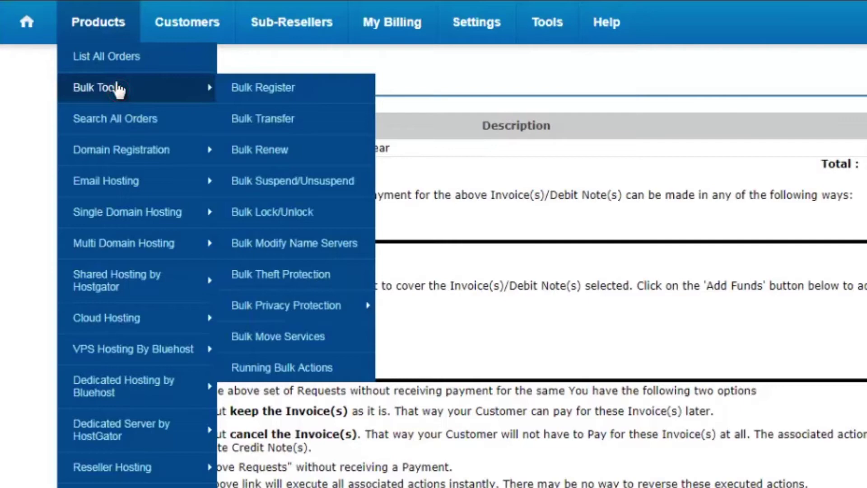
Step: Enter domains4demo.com by domain name in the Bulk Renew tool
click(249, 151)
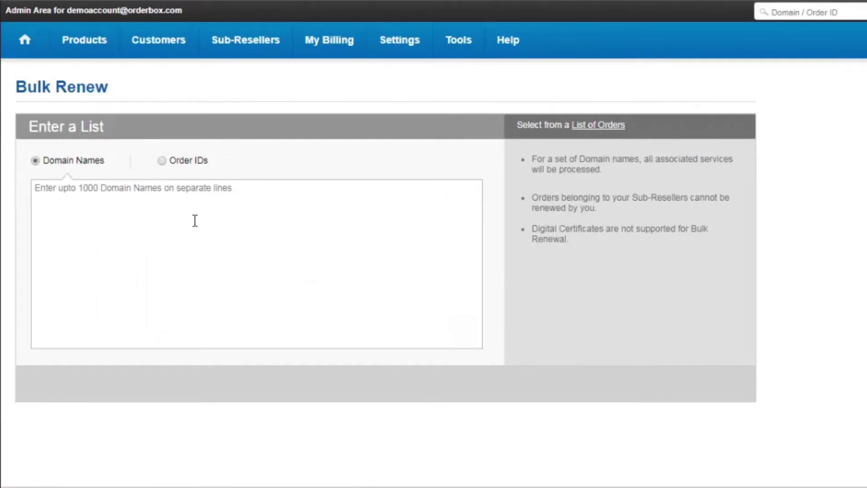
click(163, 162)
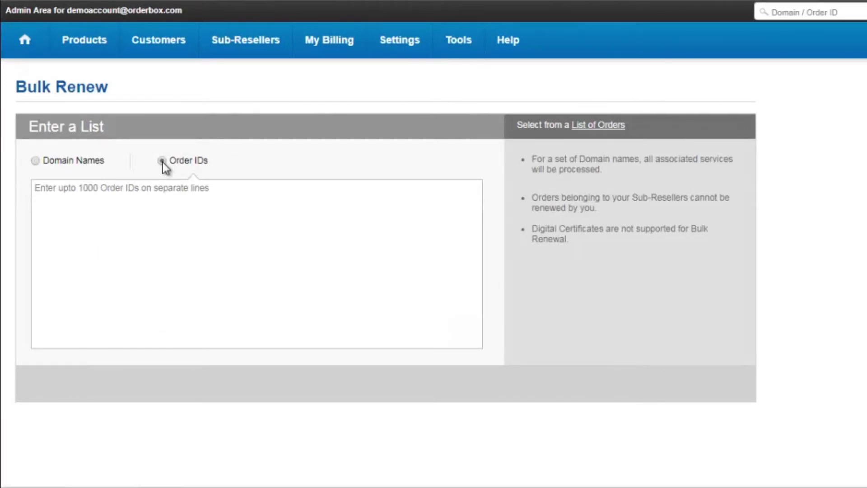
click(35, 160)
click(136, 236)
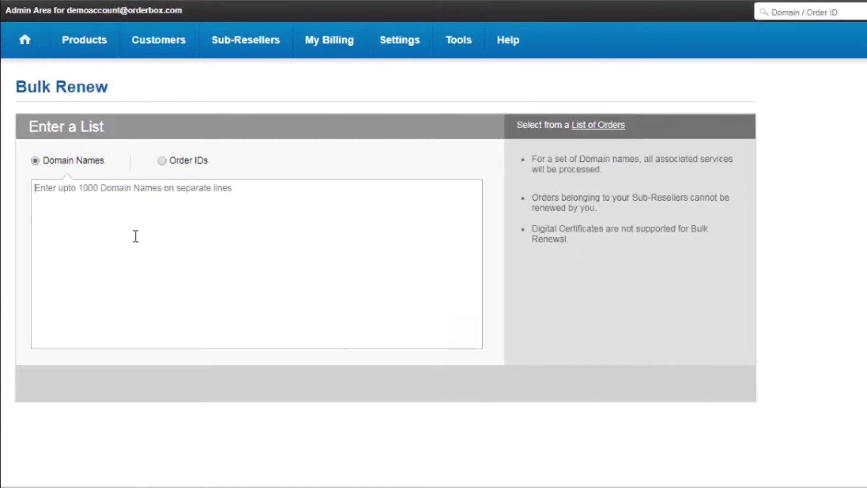
text(domains)
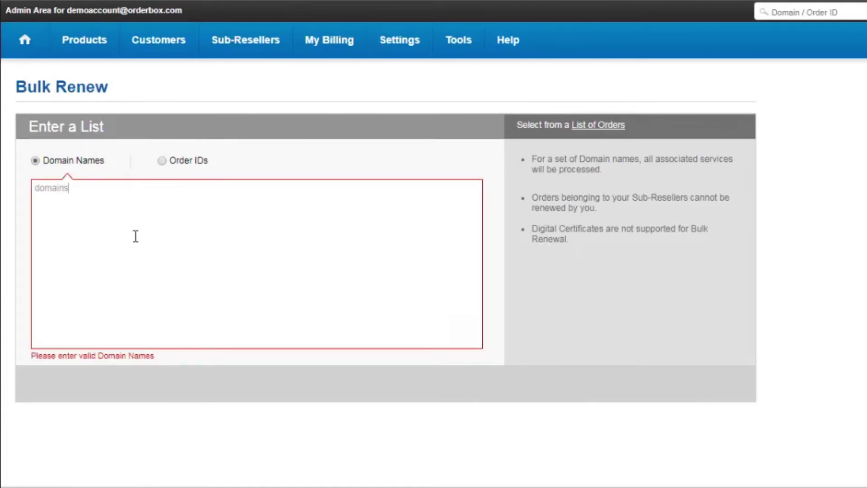
text(4demo.com)
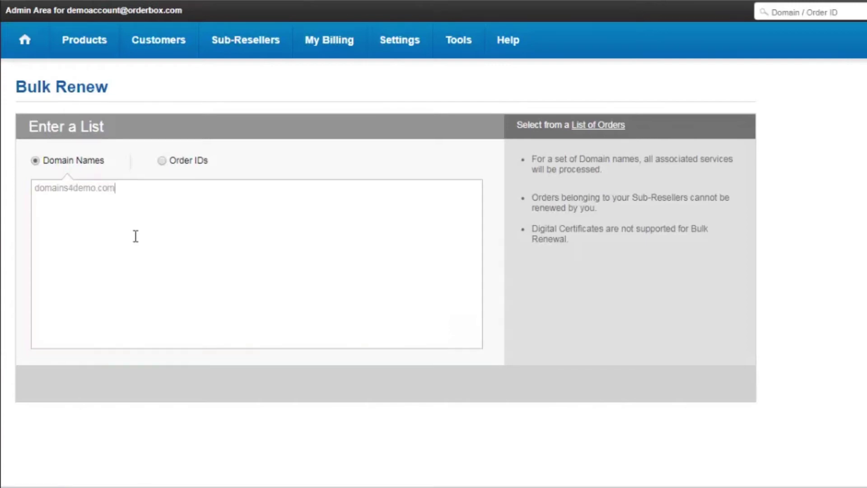
key(Return)
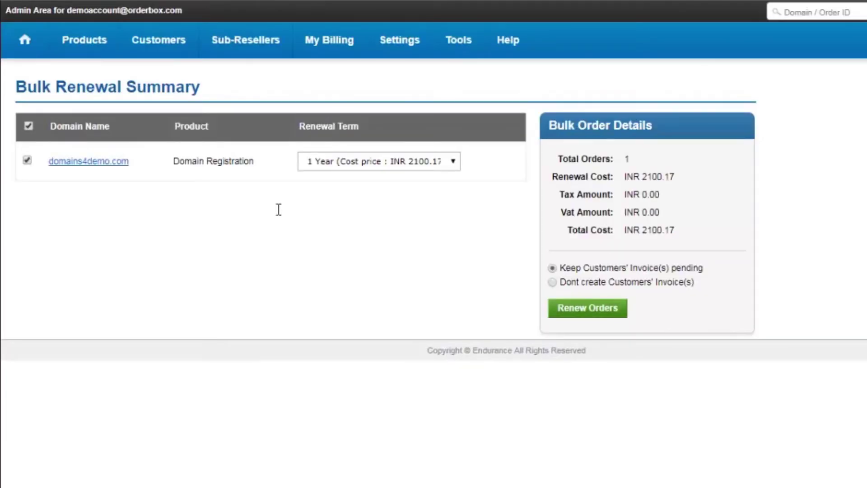
click(357, 160)
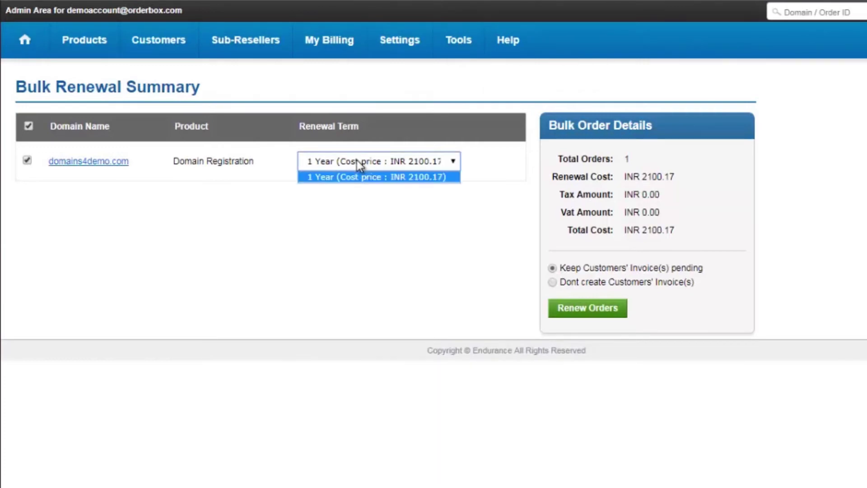
click(357, 160)
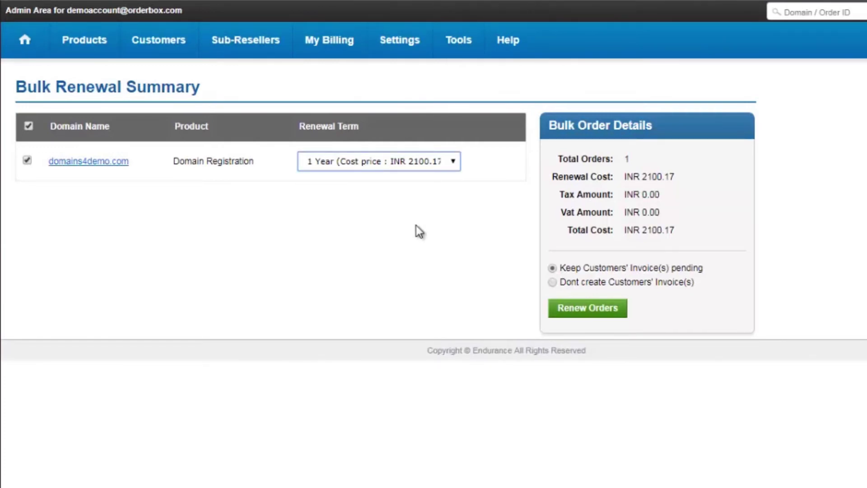